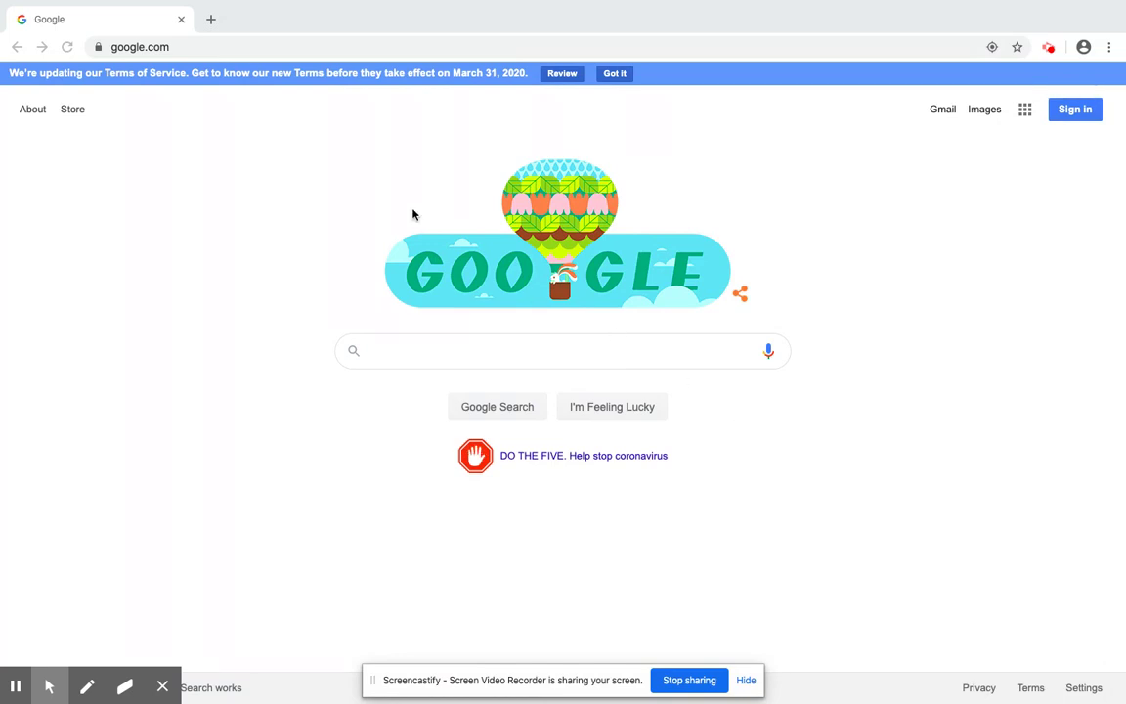
Step: Search Google for 'vcs vportal' by typing vcs and picking the suggestion
left_click(397, 351)
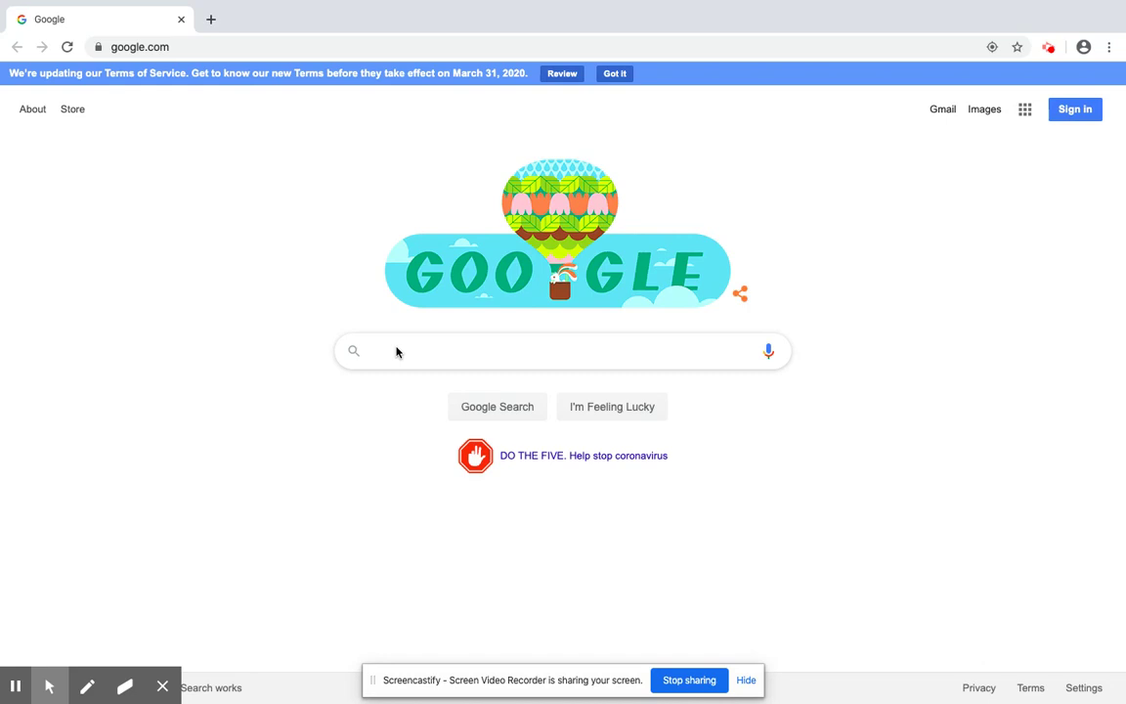
type("vcs")
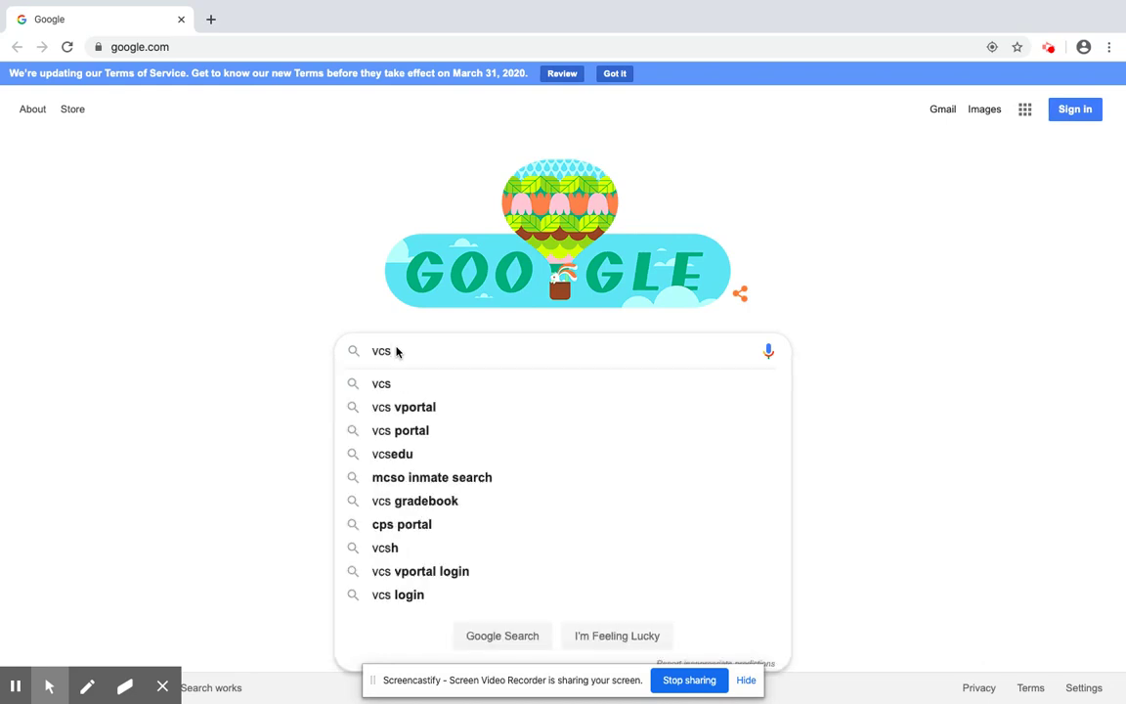
left_click(411, 407)
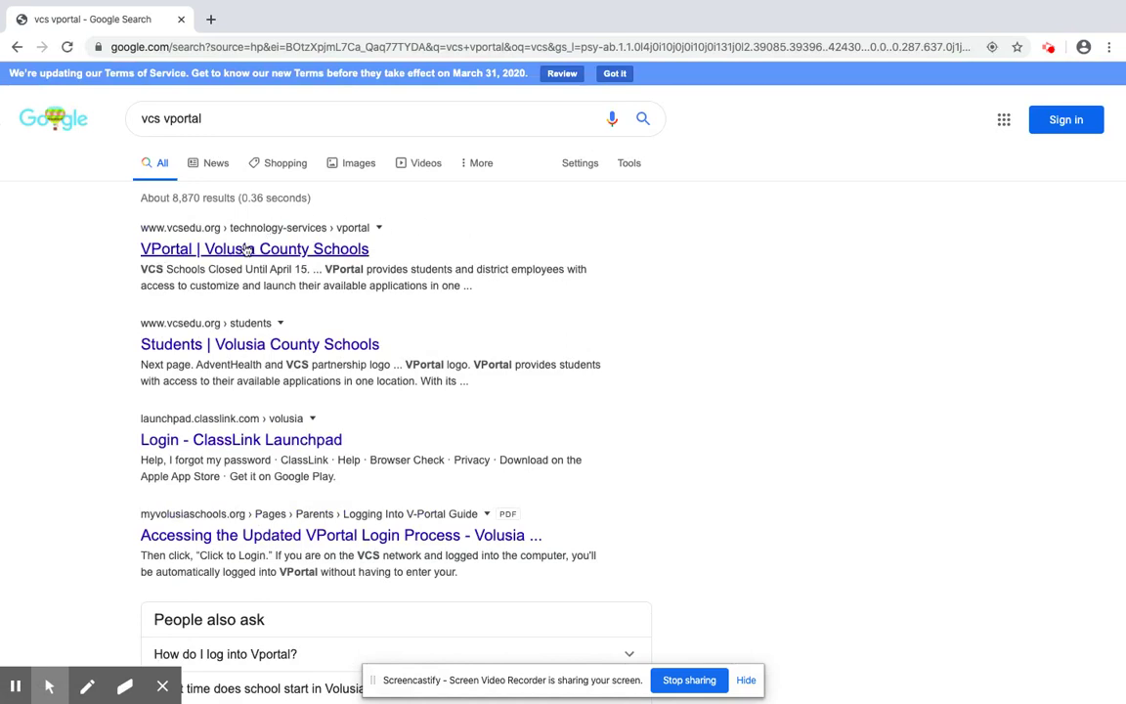
Step: Open the Volusia County Schools VPortal page and go to its login
left_click(247, 250)
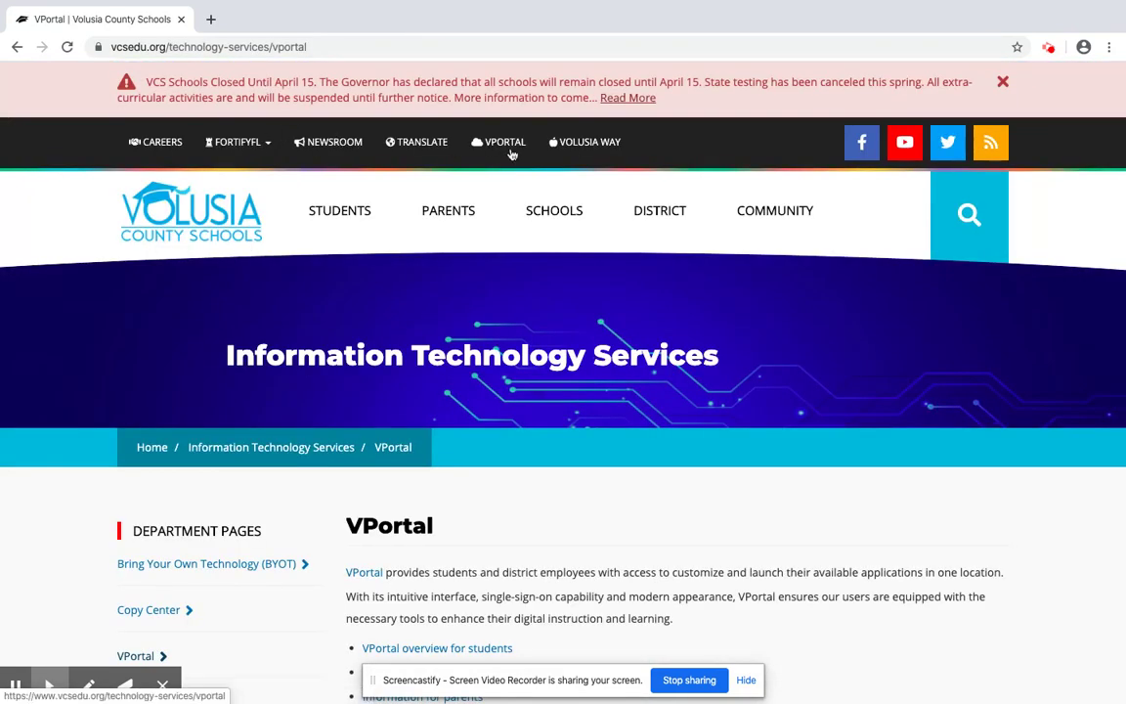
left_click(494, 140)
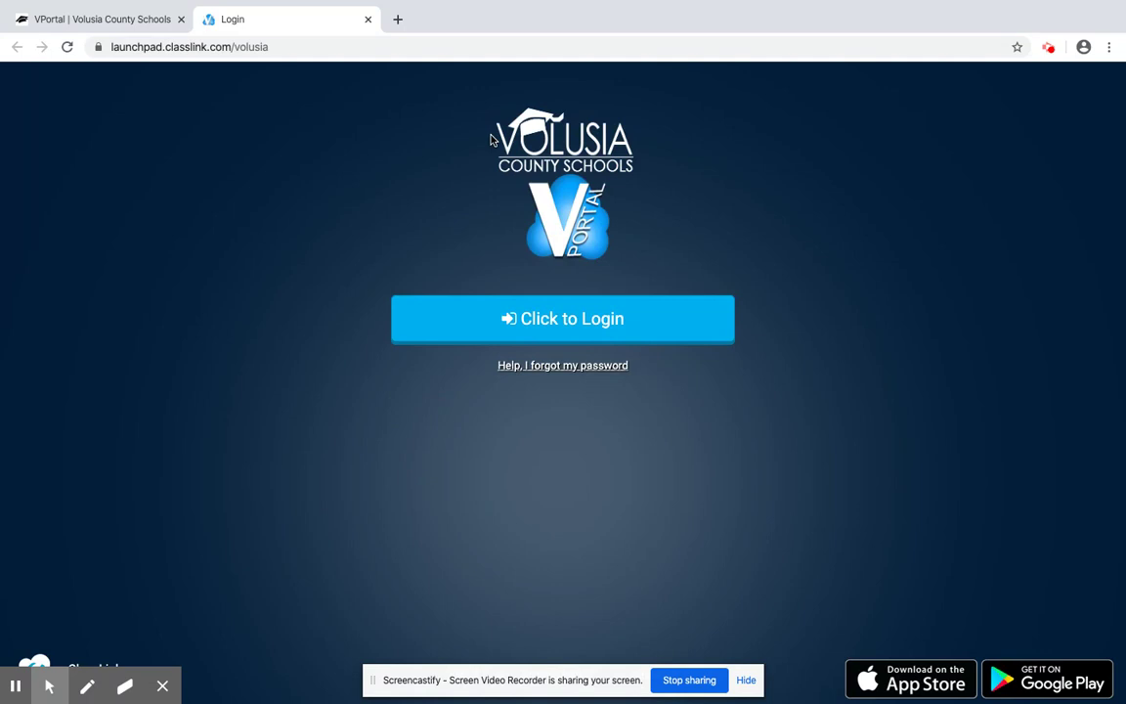
left_click(646, 325)
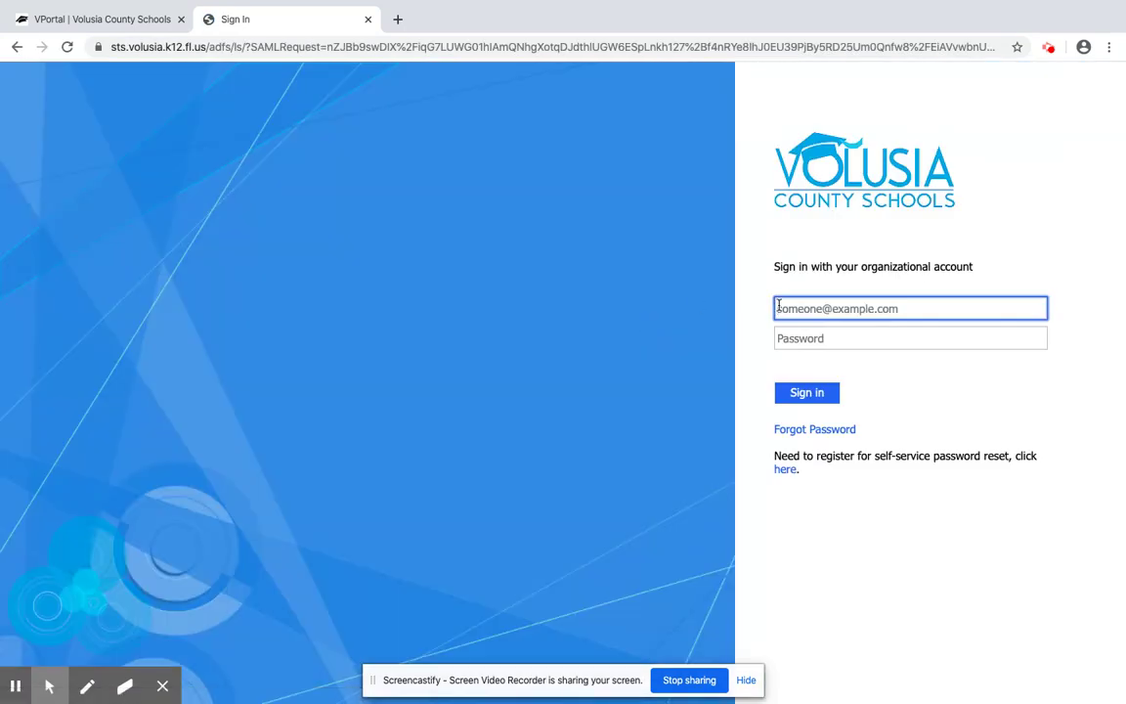
Step: Sign in with the district account e-mail and password
left_click(842, 311)
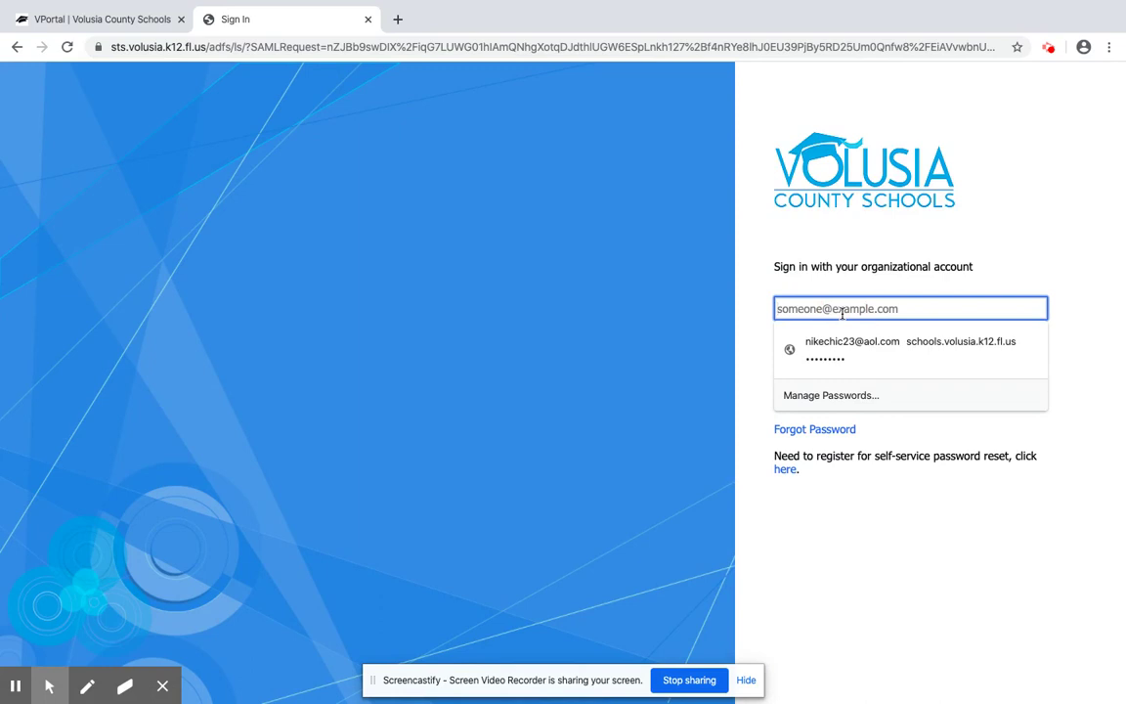
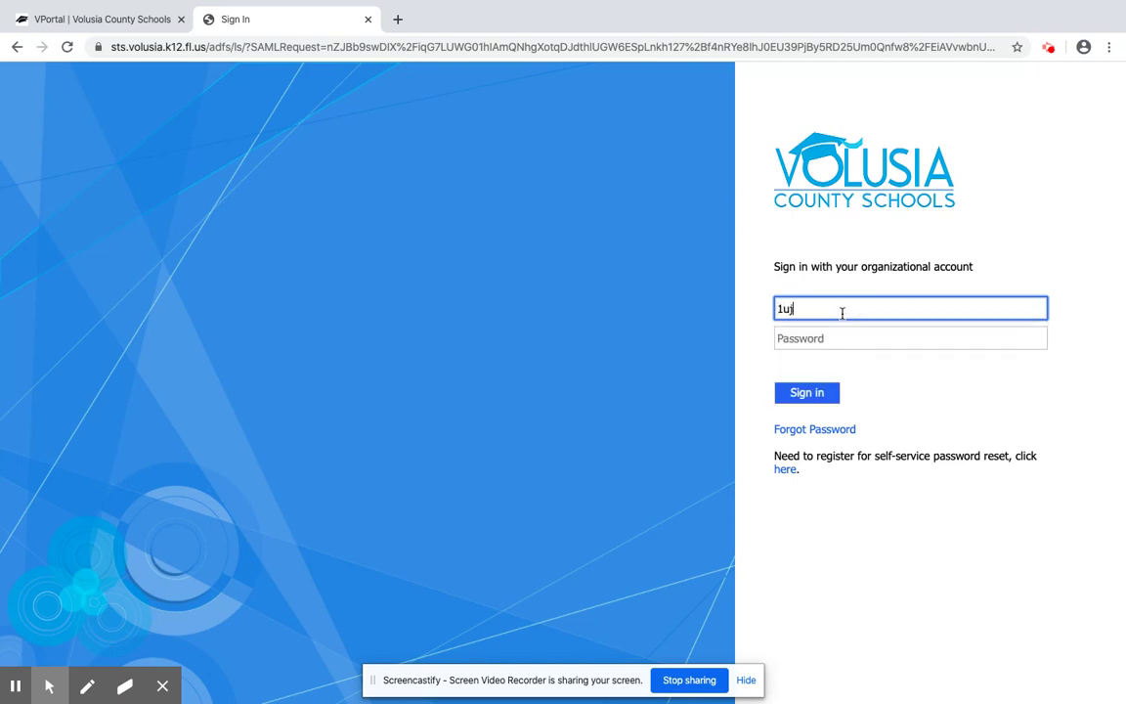
key("Tab")
type("***")
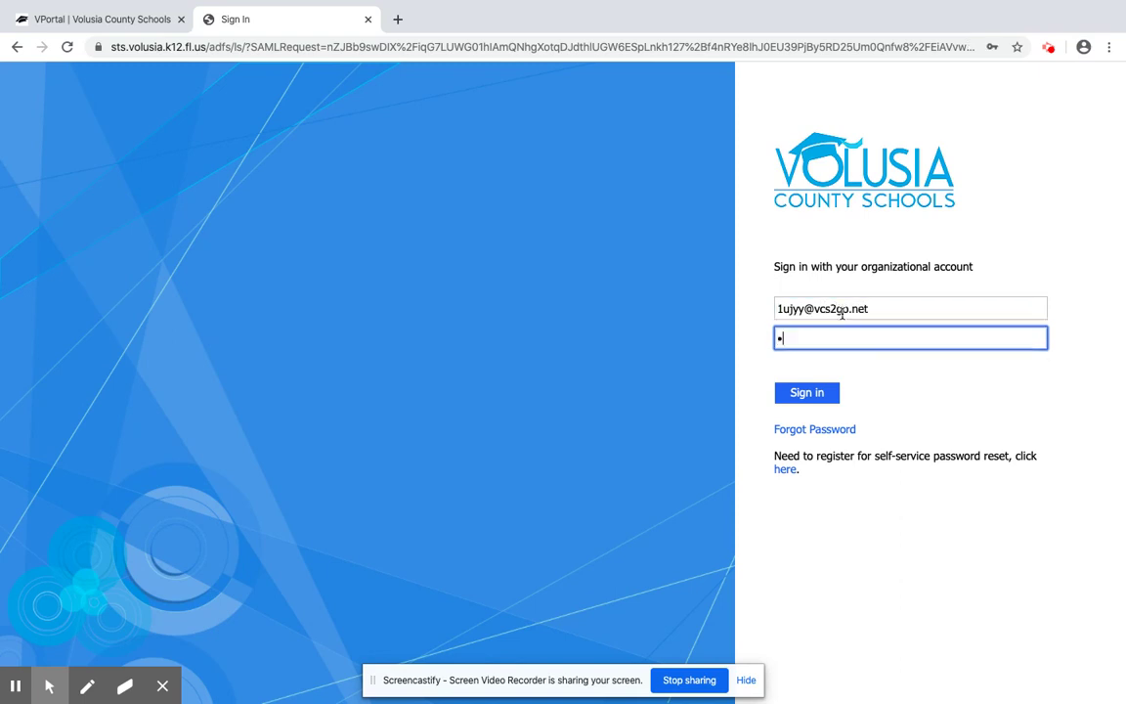
type("*****")
left_click(827, 395)
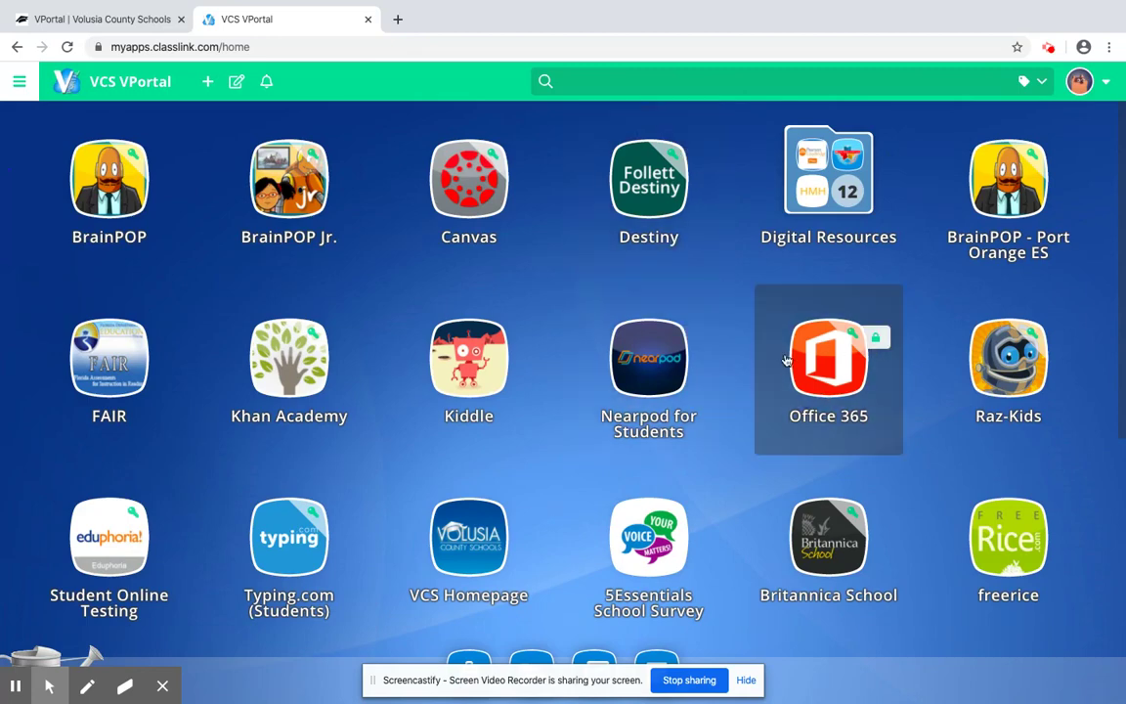
Step: Open the Office 365 tile, sign in with the school e-mail, and choose to stay signed in
left_click(825, 365)
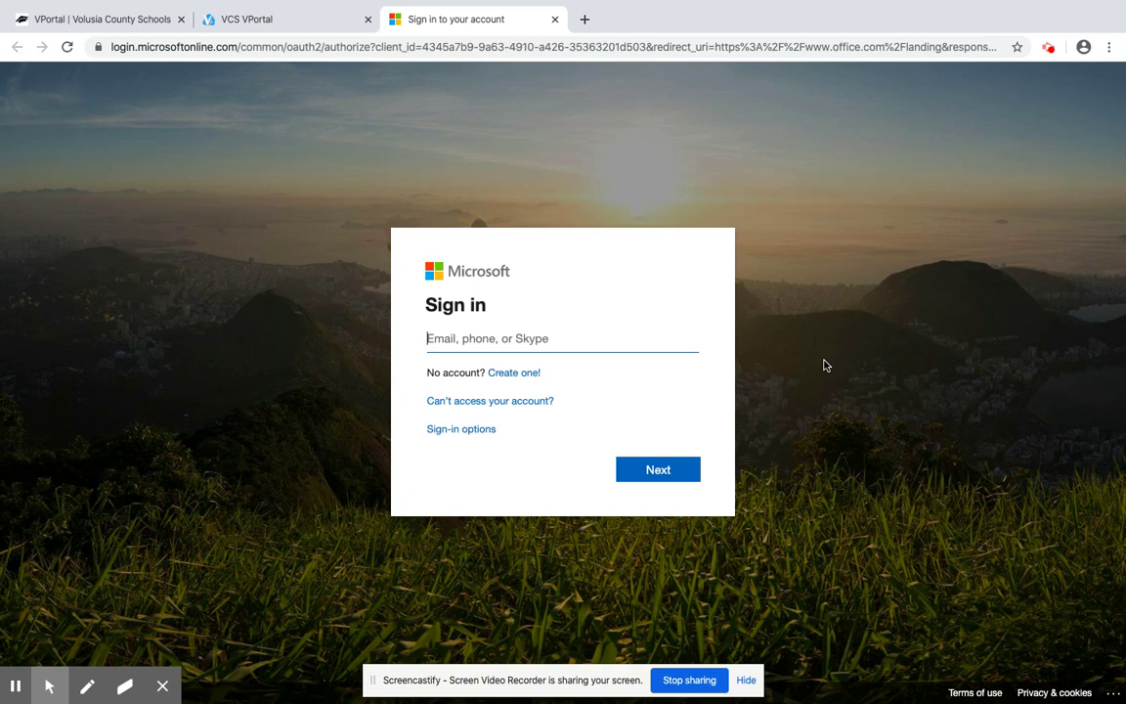
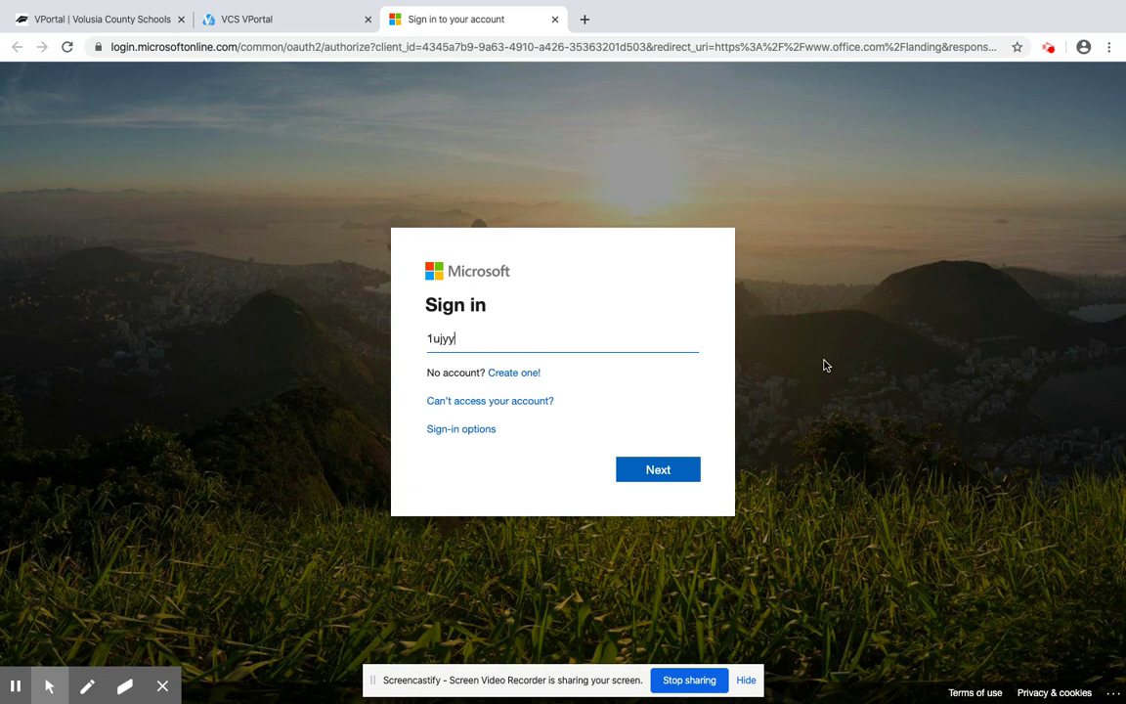
left_click(668, 477)
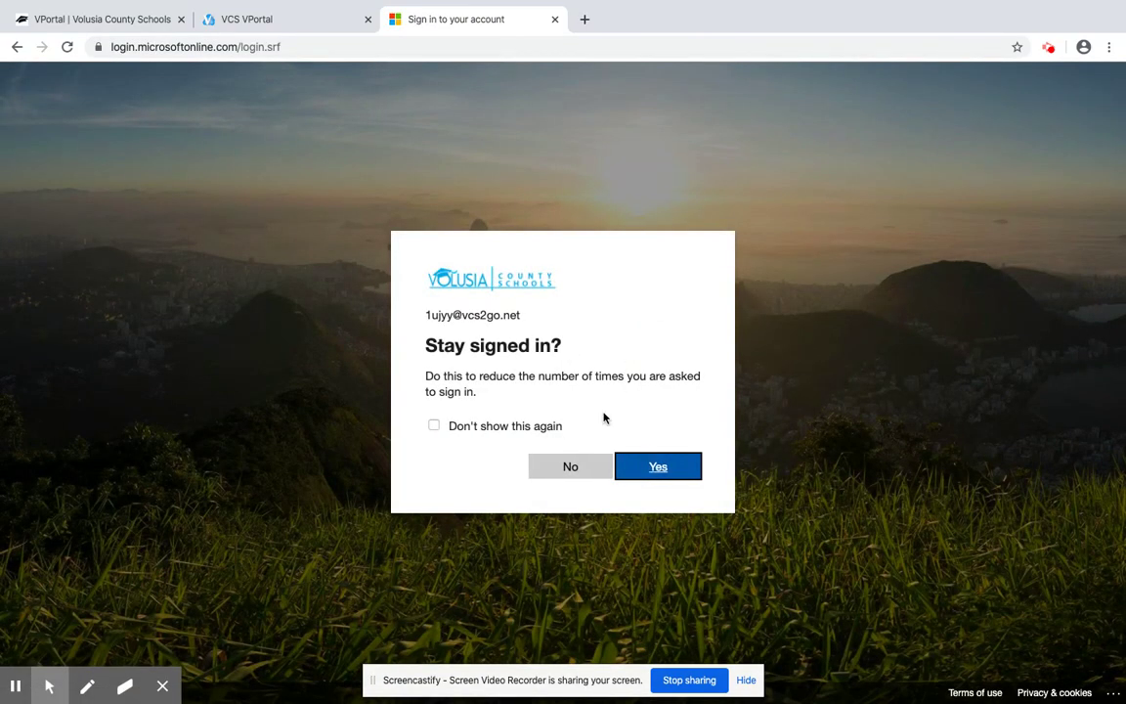
left_click(656, 467)
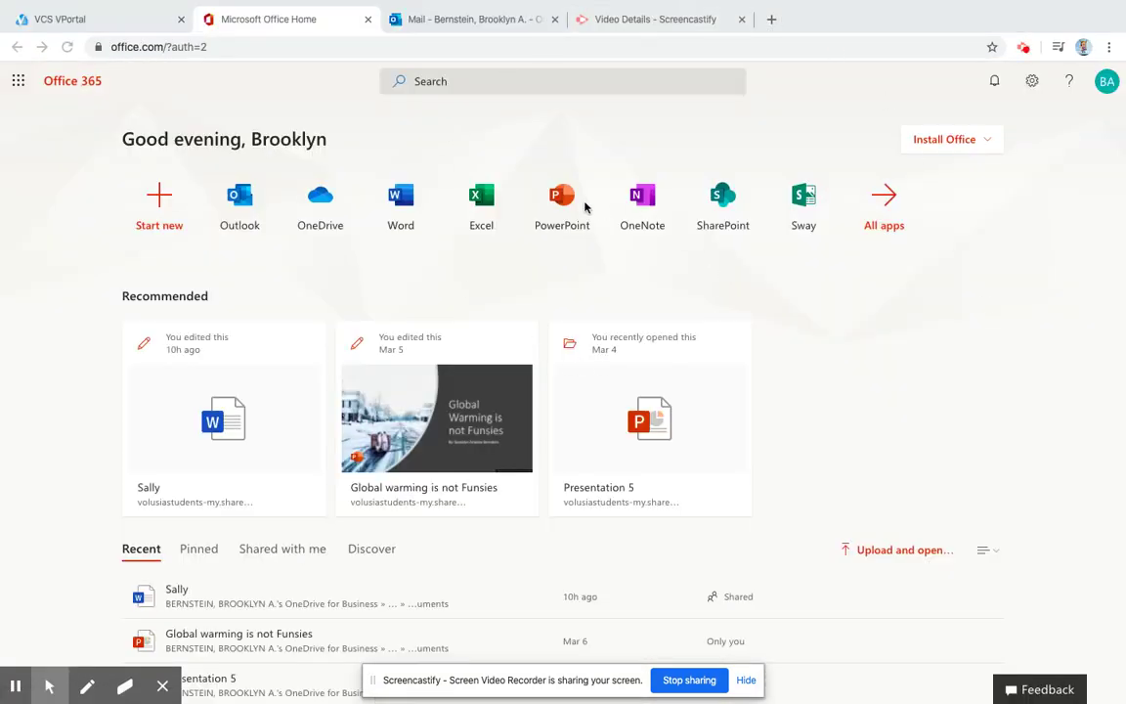
Step: Download the 'Office 365 apps' installer from the Install Office menu and open it
left_click(946, 143)
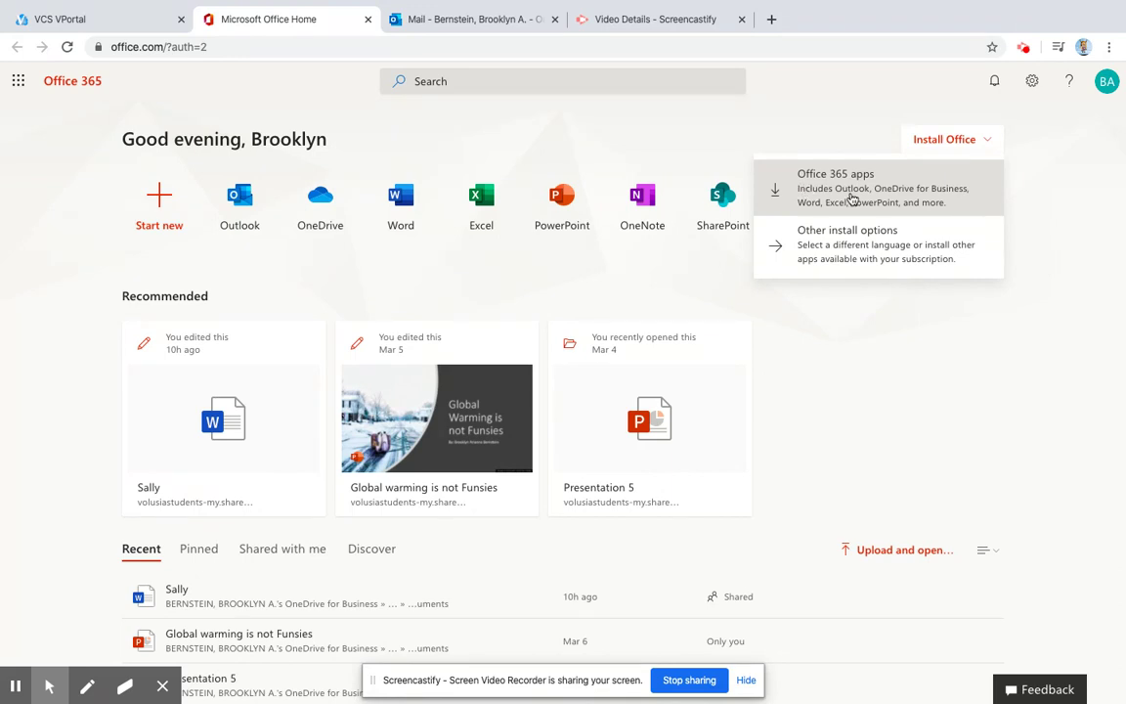
left_click(852, 199)
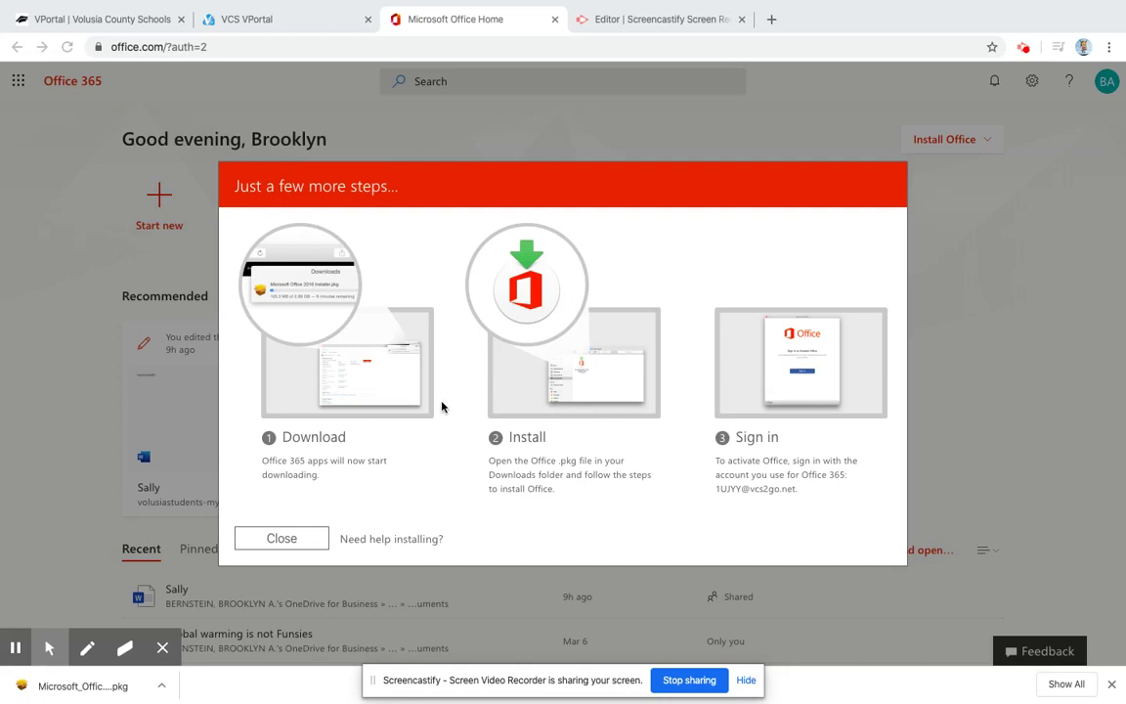
mouse_move(17, 691)
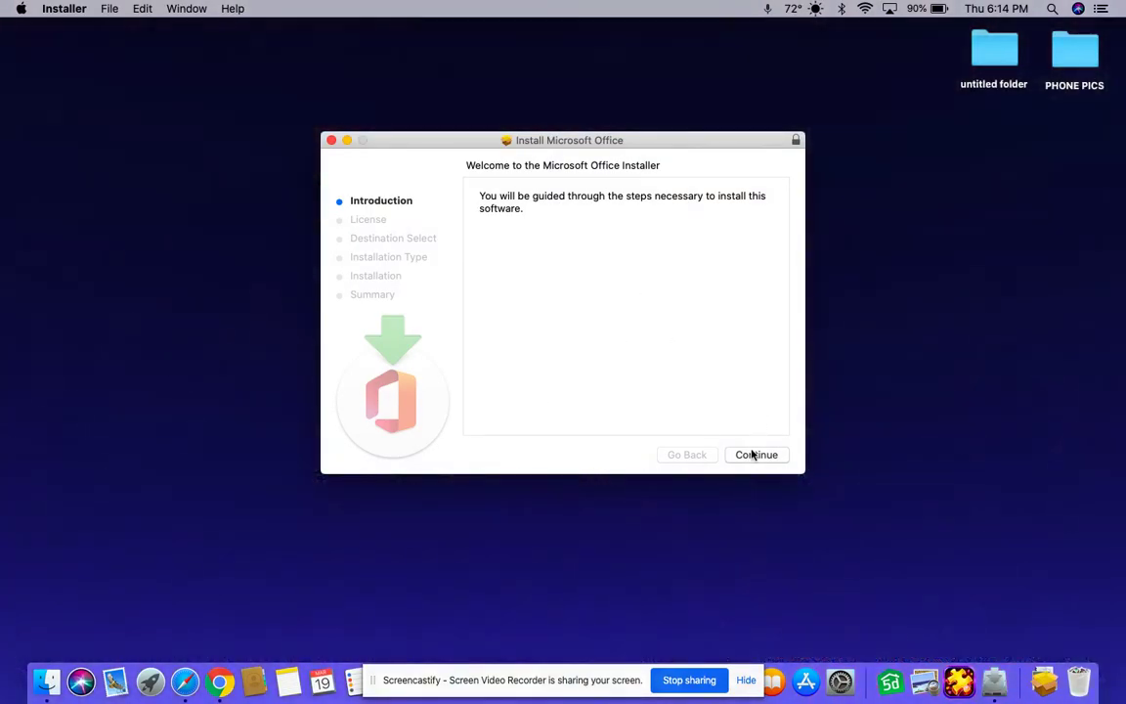
Step: Run the Office installer, accept the licence, install for all users, and authorize with the Mac password
left_click(755, 456)
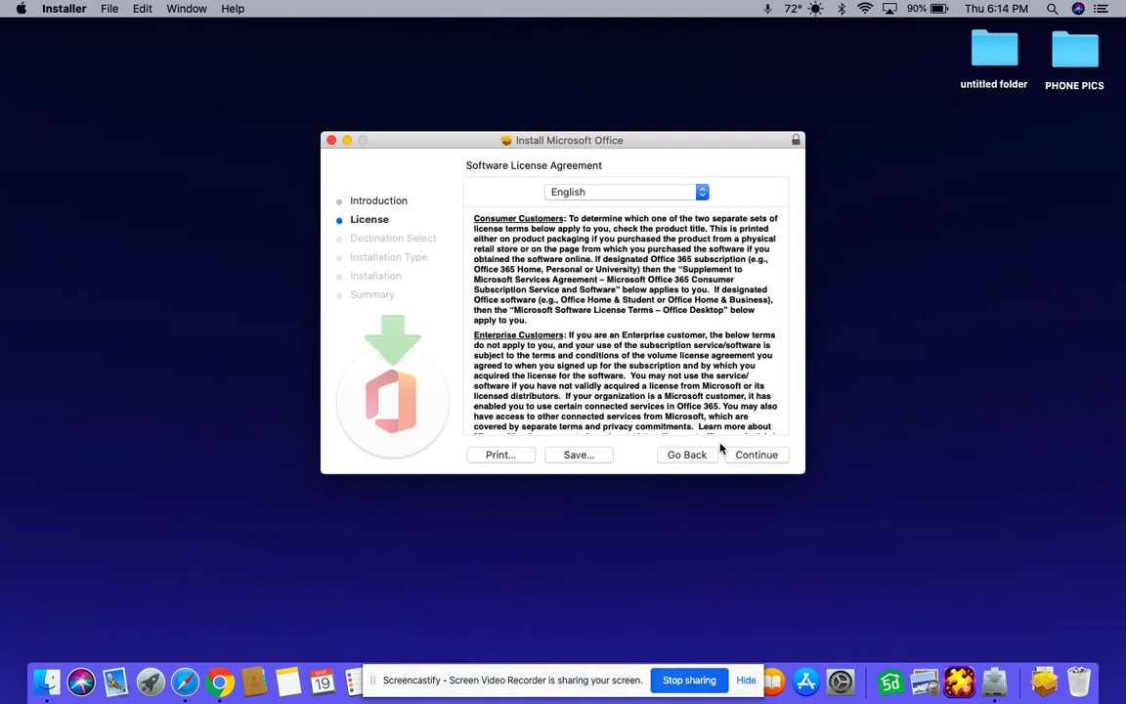
left_click(748, 455)
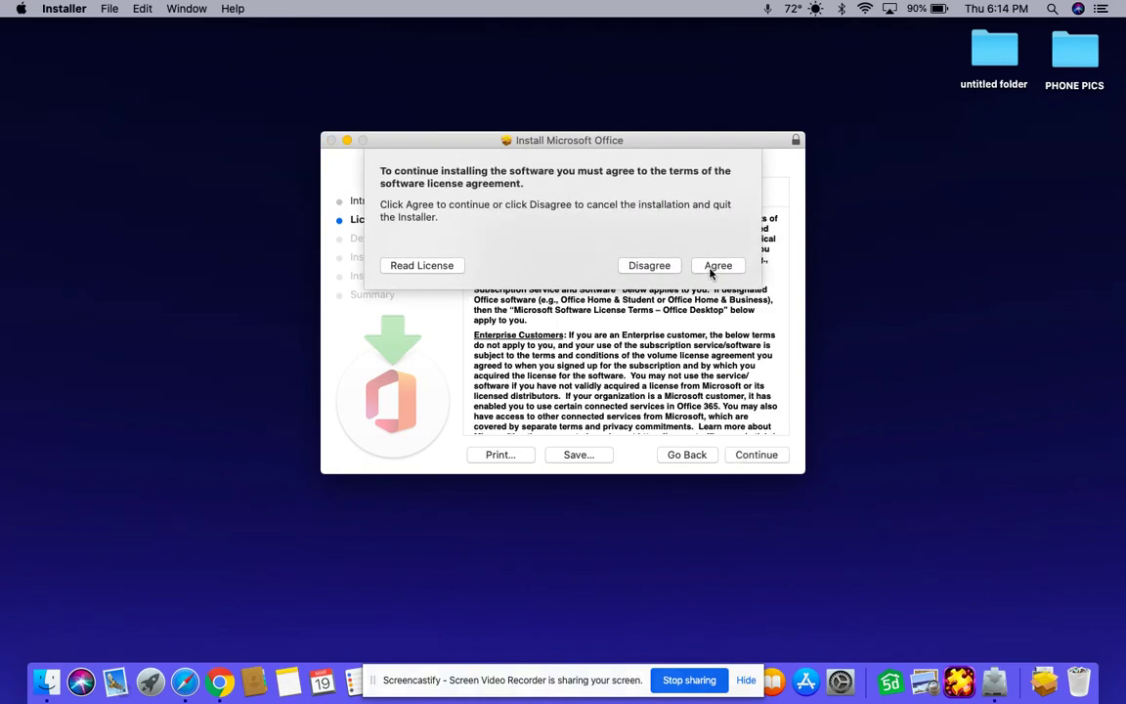
left_click(716, 261)
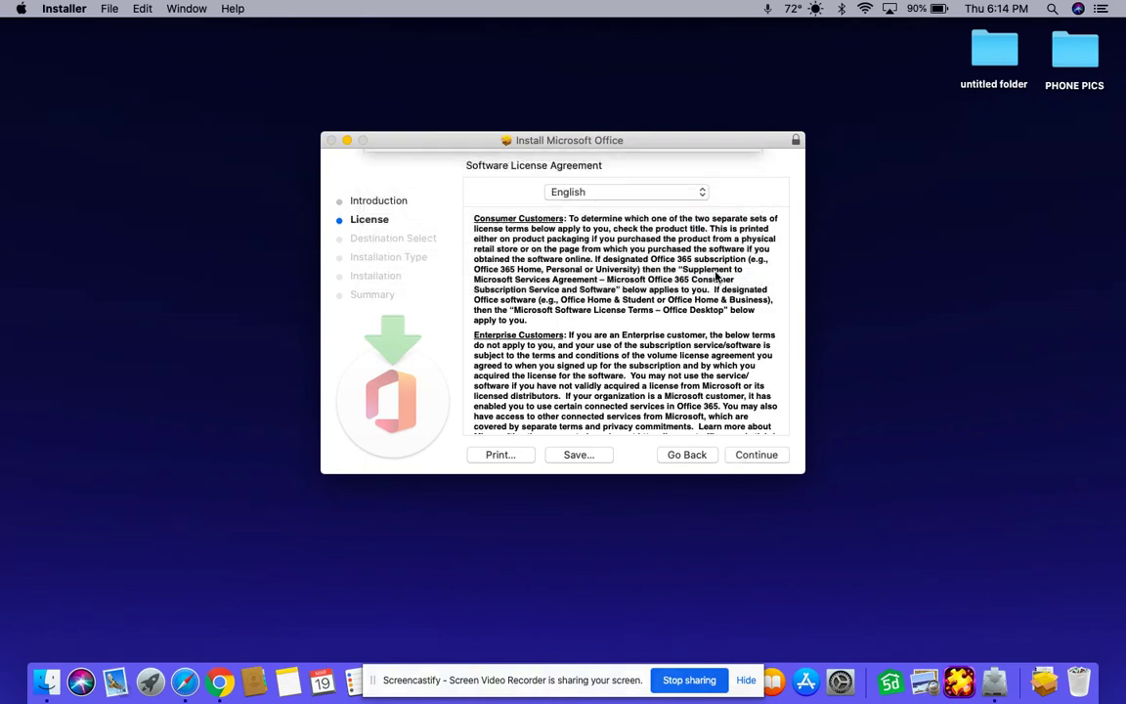
left_click(763, 456)
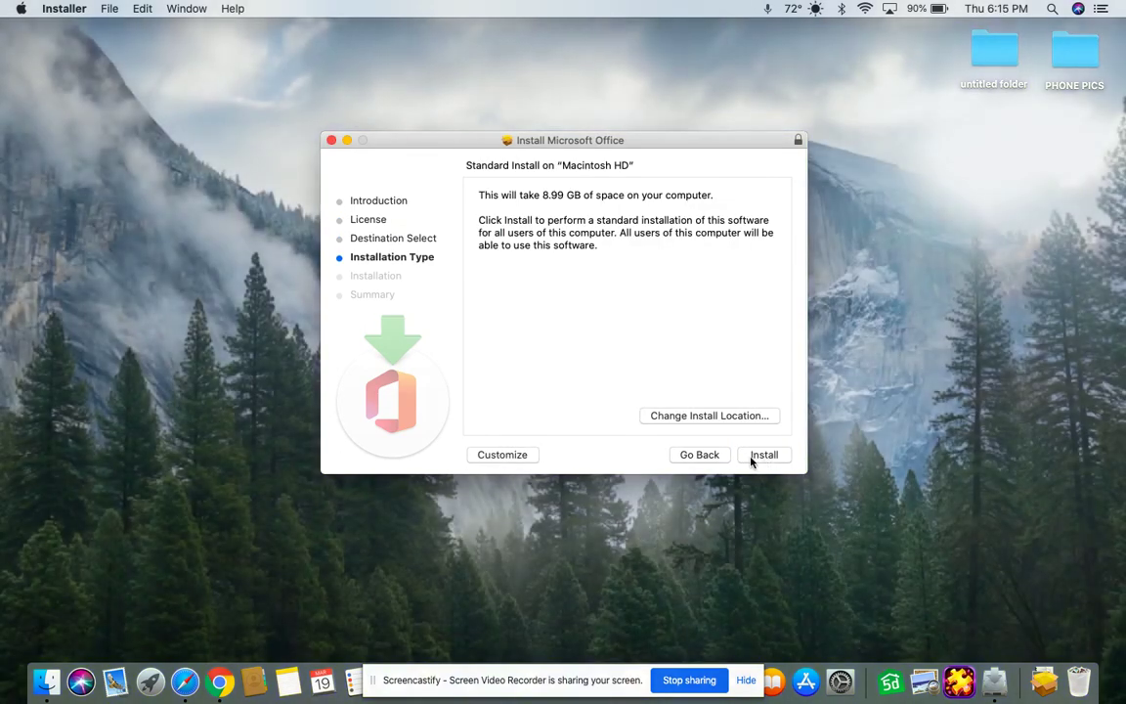
left_click(753, 458)
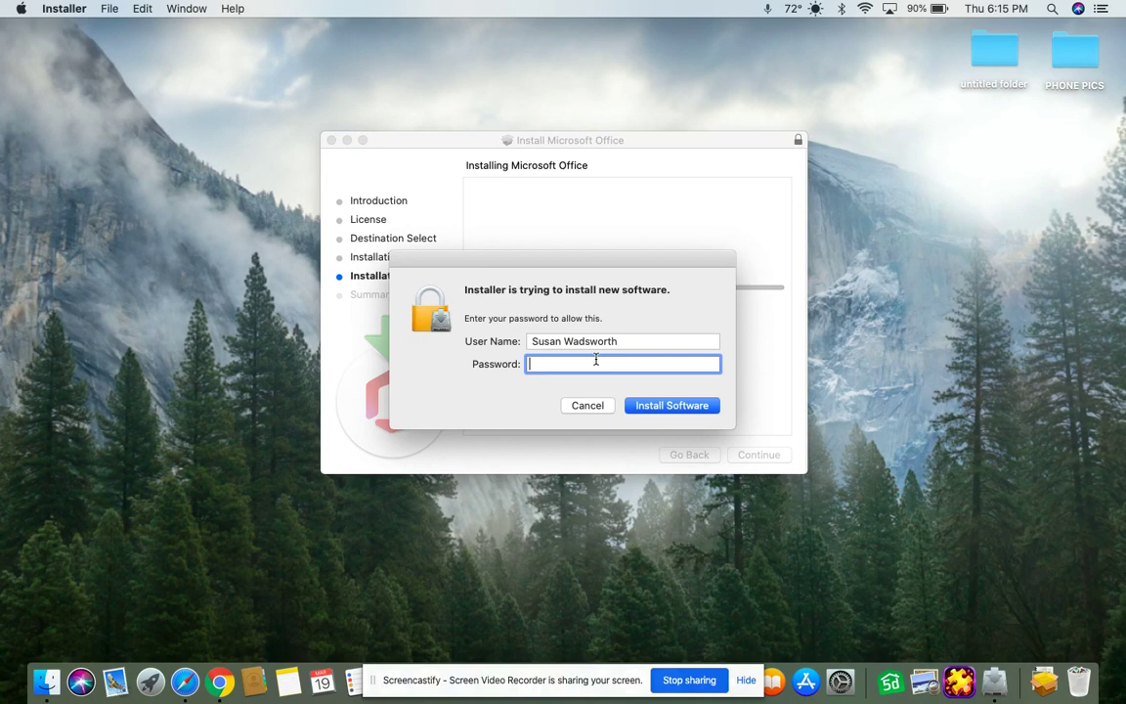
type("•••••")
key("Return")
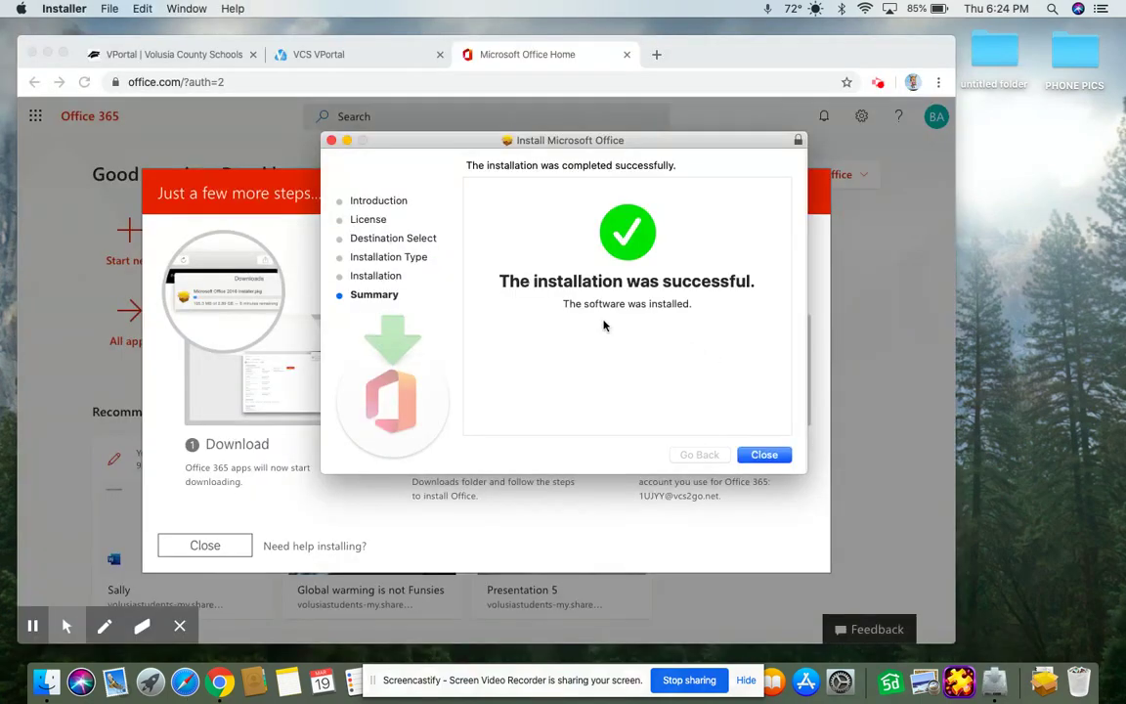
Step: Close the finished installer and move its package to the Trash
left_click(756, 456)
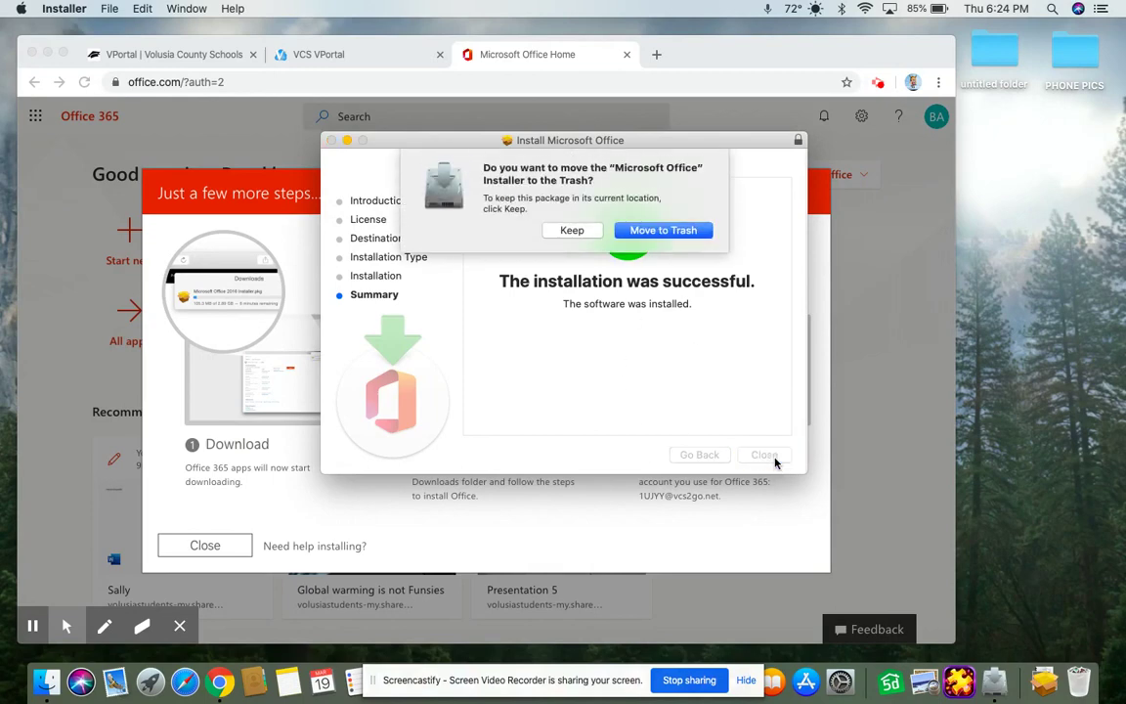
left_click(663, 232)
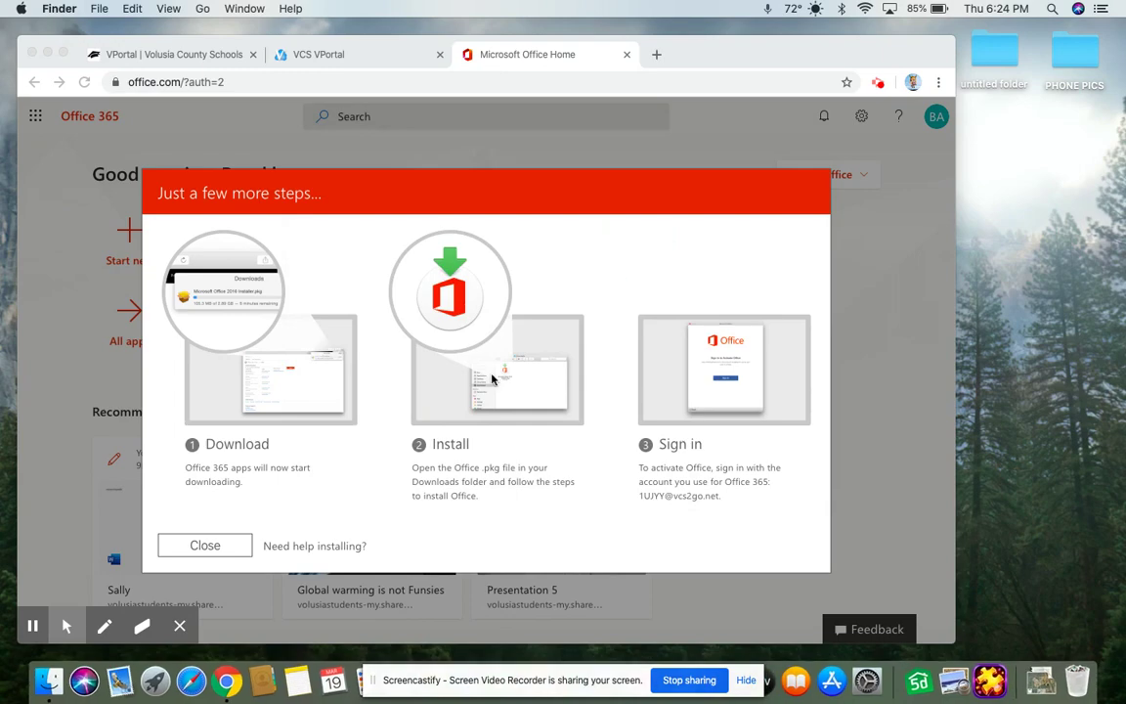
Step: Launch Microsoft Word from the second page of Launchpad
left_click(154, 681)
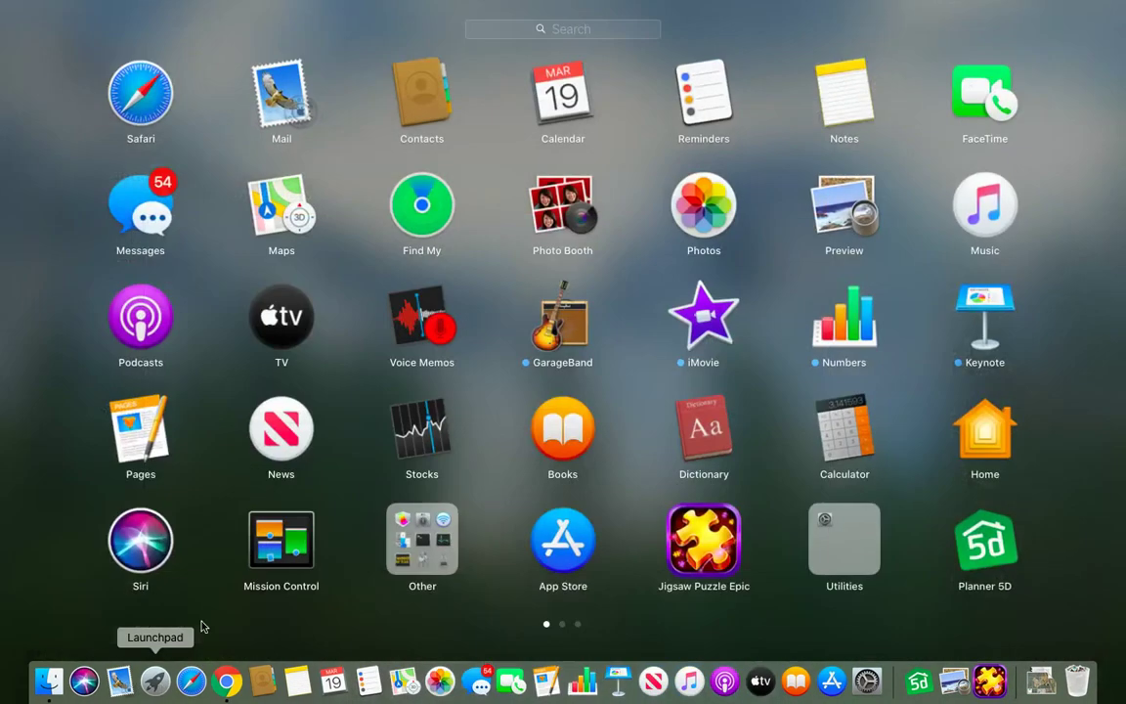
scroll(594, 322, "right", 3)
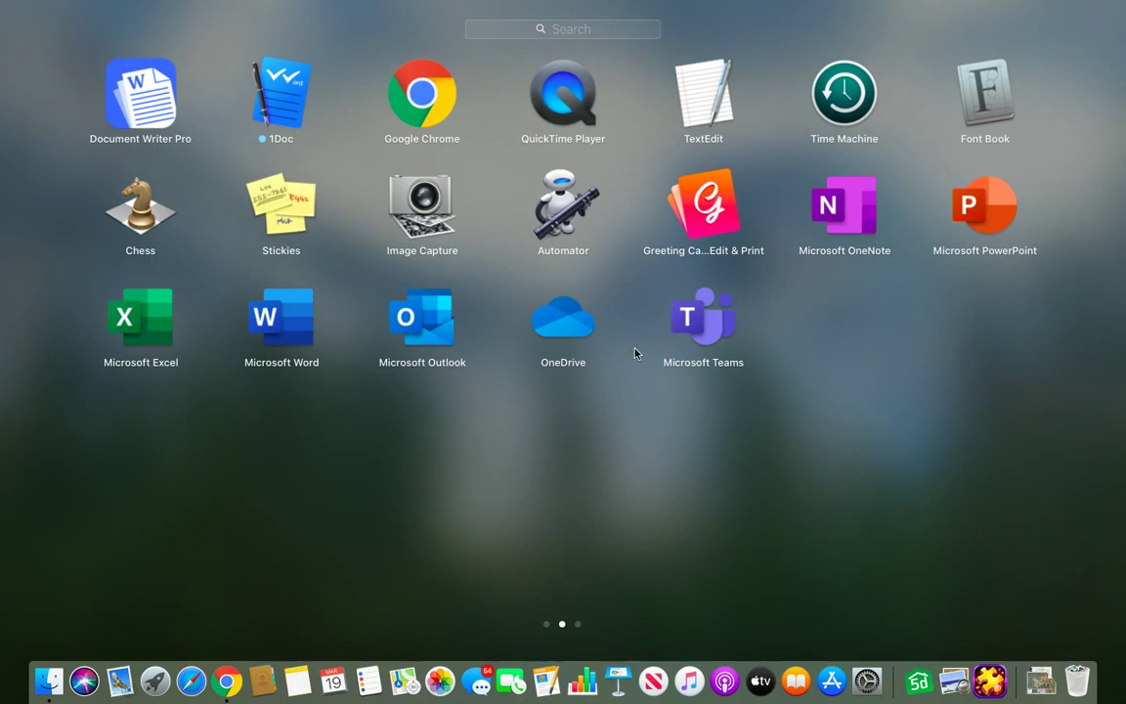
left_click(267, 340)
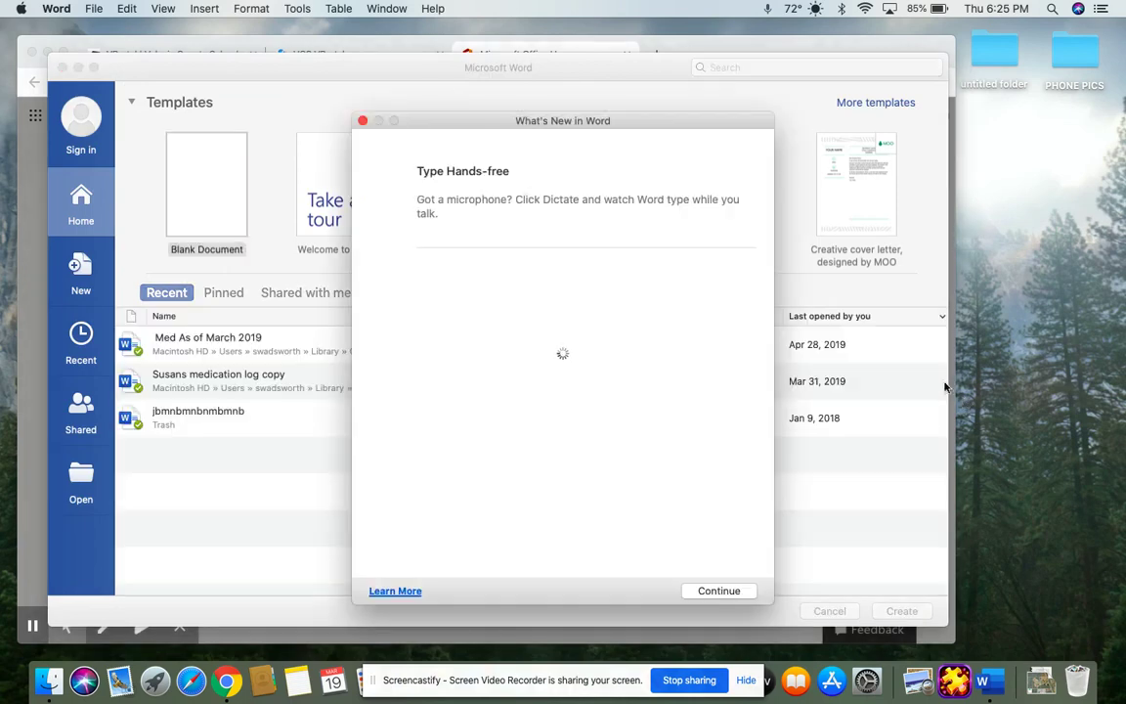
Step: Dismiss Word's 'What's New' screen to show the template gallery, then end the recording
left_click(723, 591)
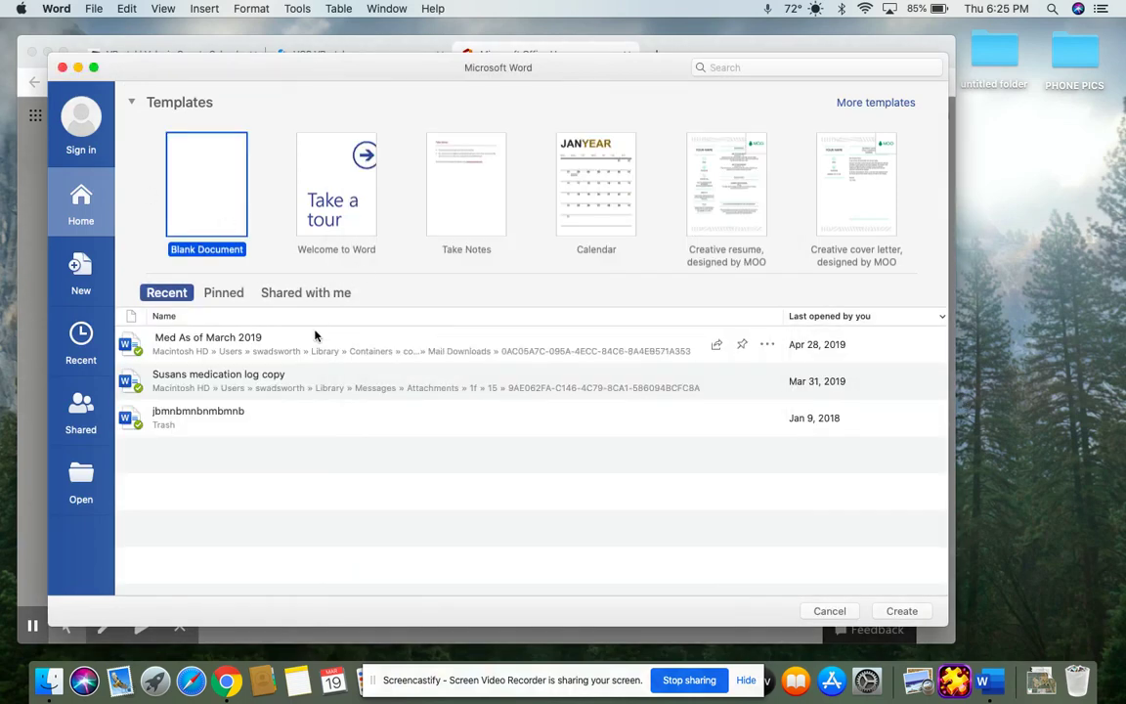
left_click(697, 684)
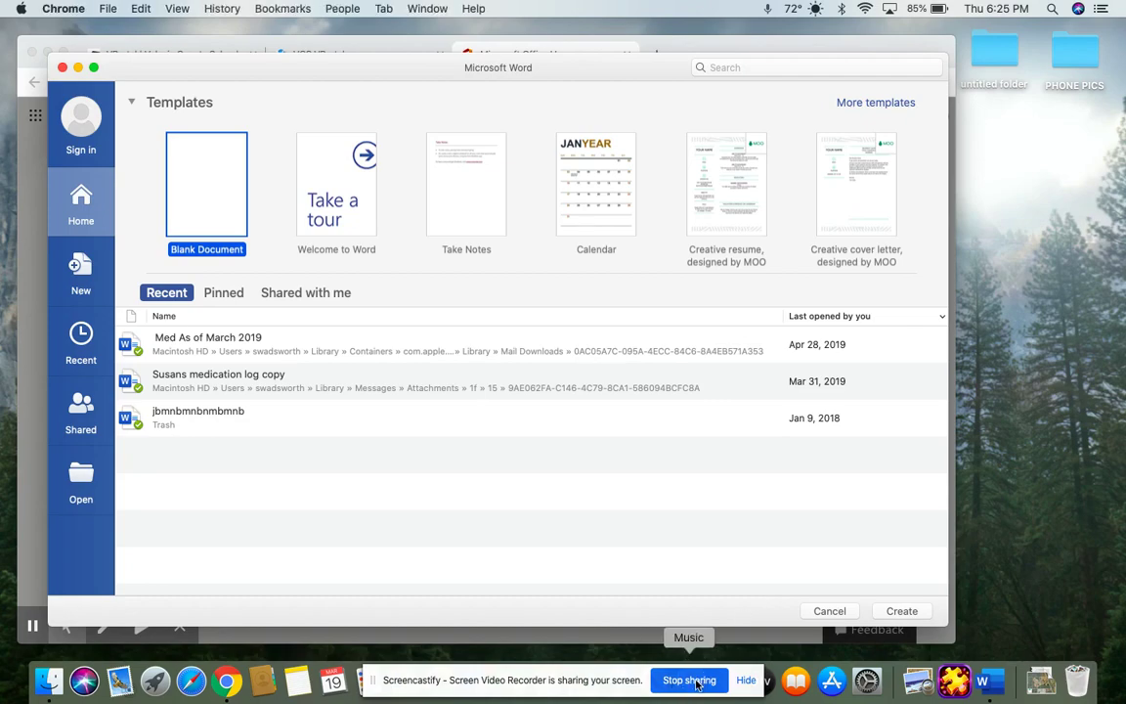